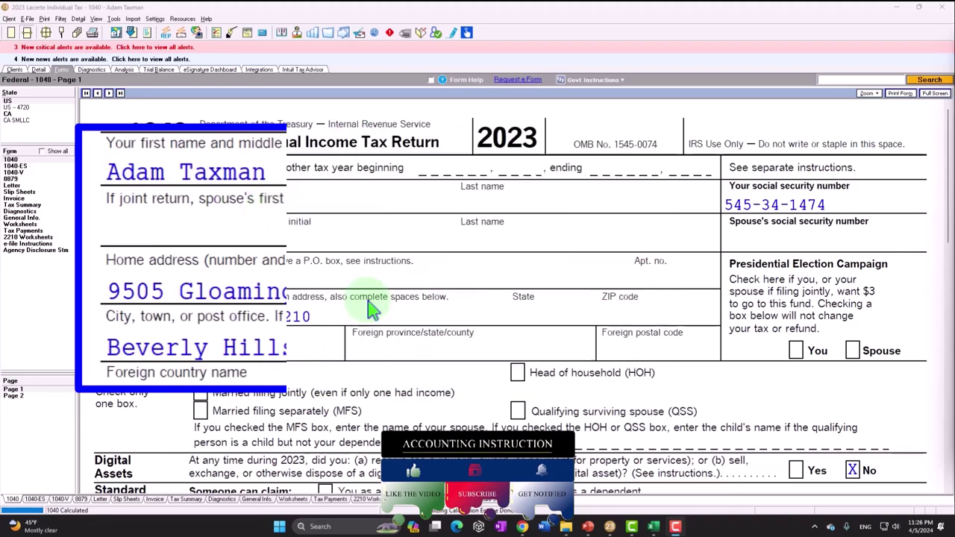
Scroll Form 1040 to the income lines: wages 100,000, AGI 100,000, taxable income 86,150.
scroll(373, 306, down, 3)
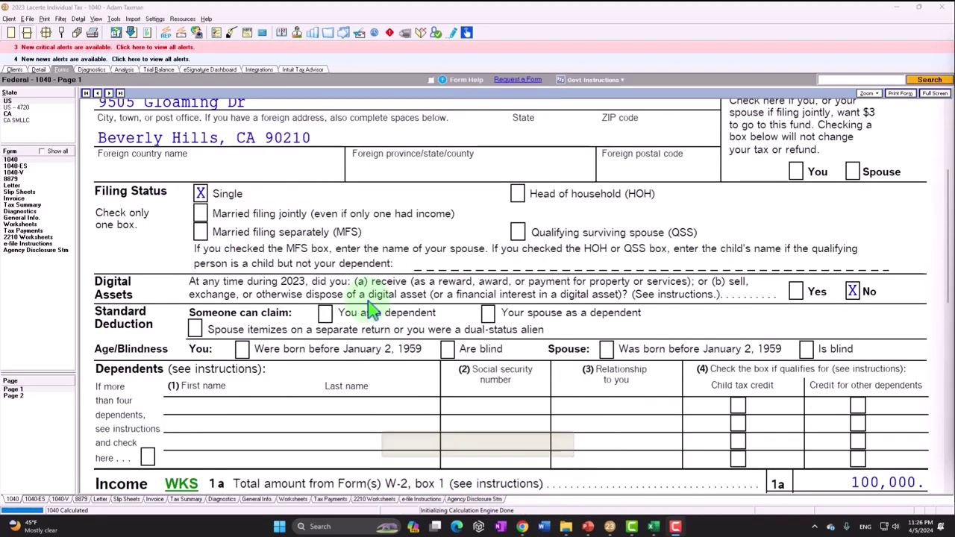
scroll(373, 309, down, 2)
scroll(373, 306, down, 2)
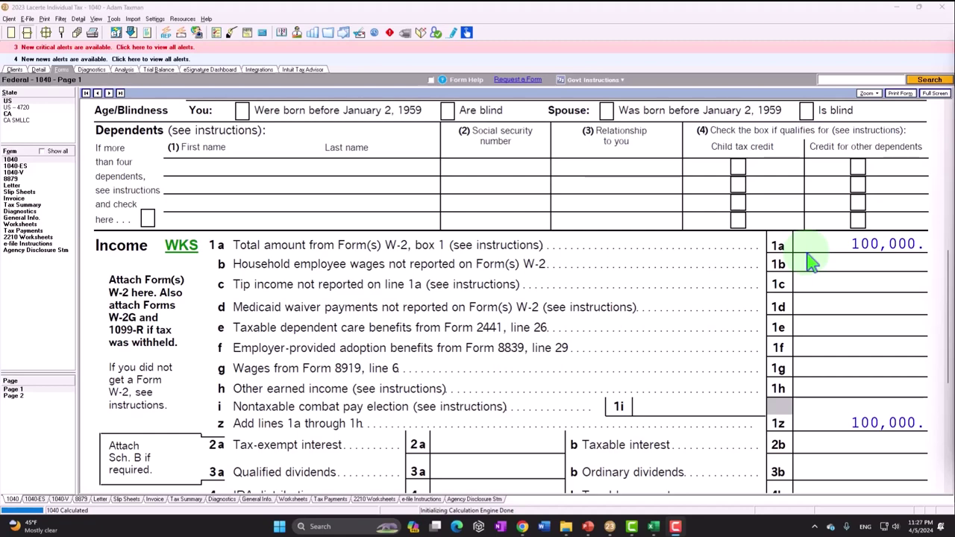
scroll(817, 268, down, 4)
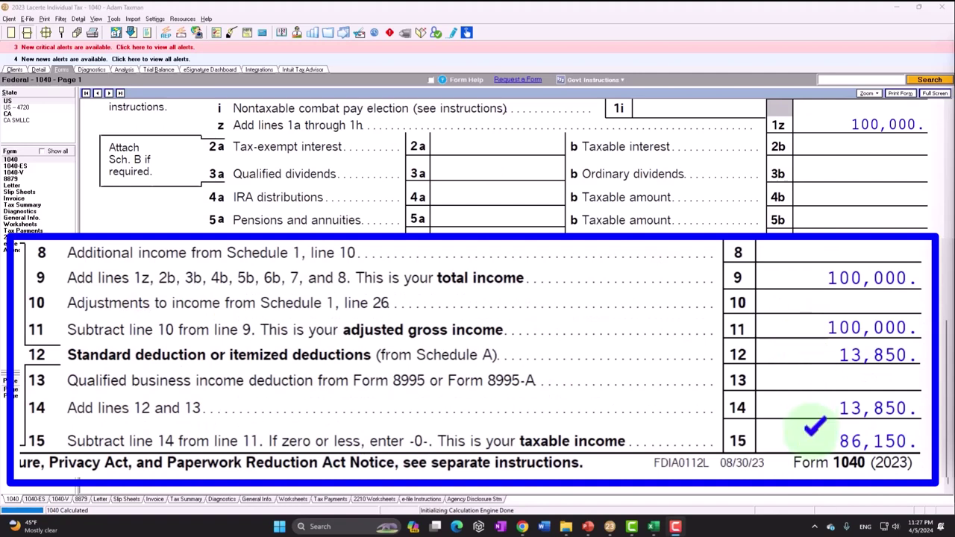
click(675, 527)
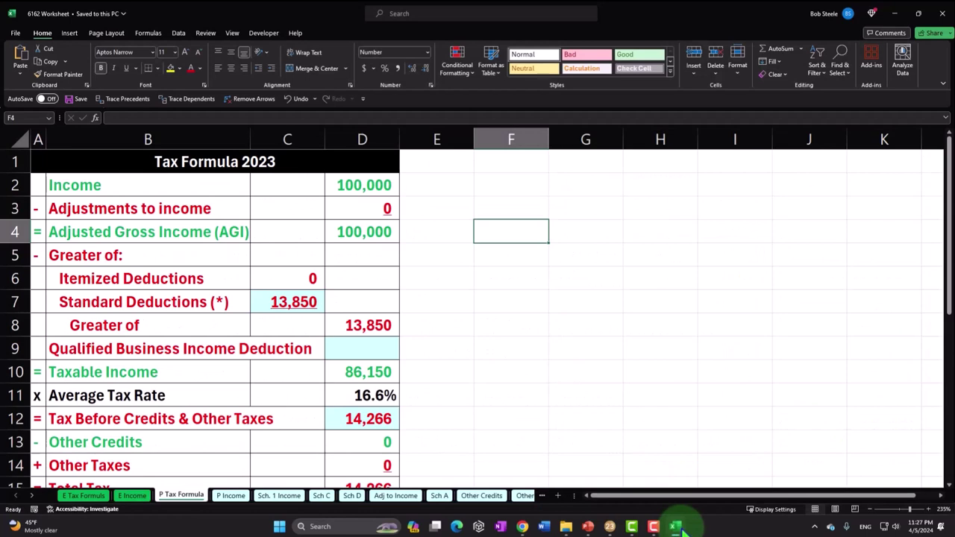
click(365, 186)
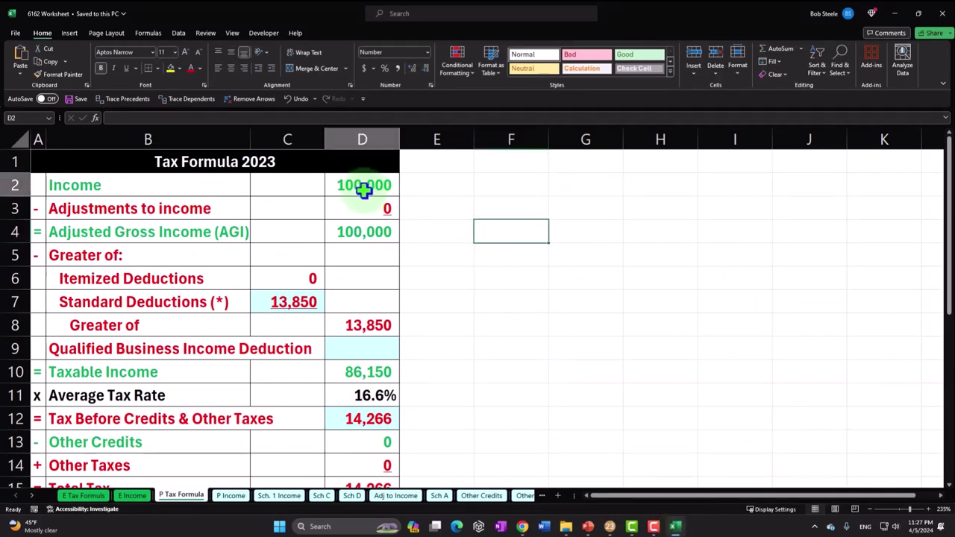
click(297, 308)
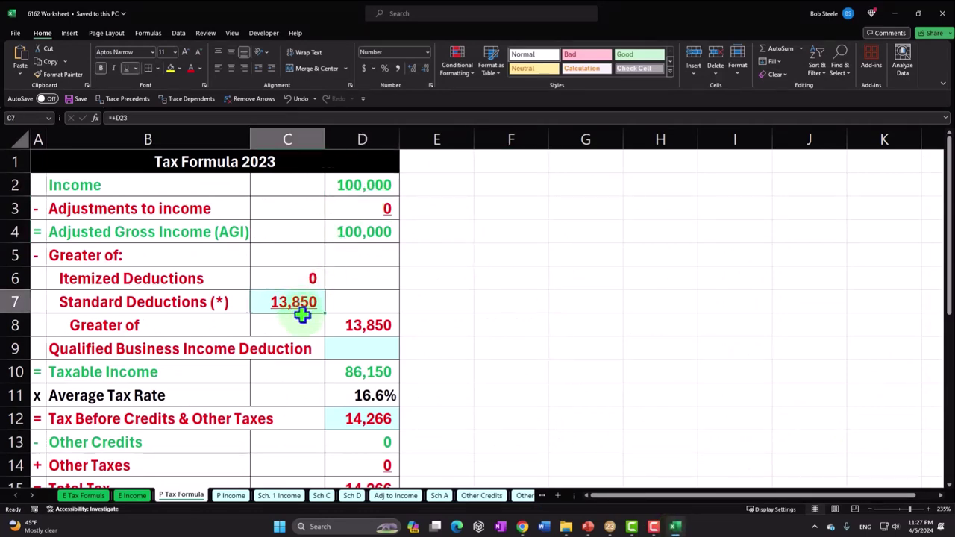
click(358, 367)
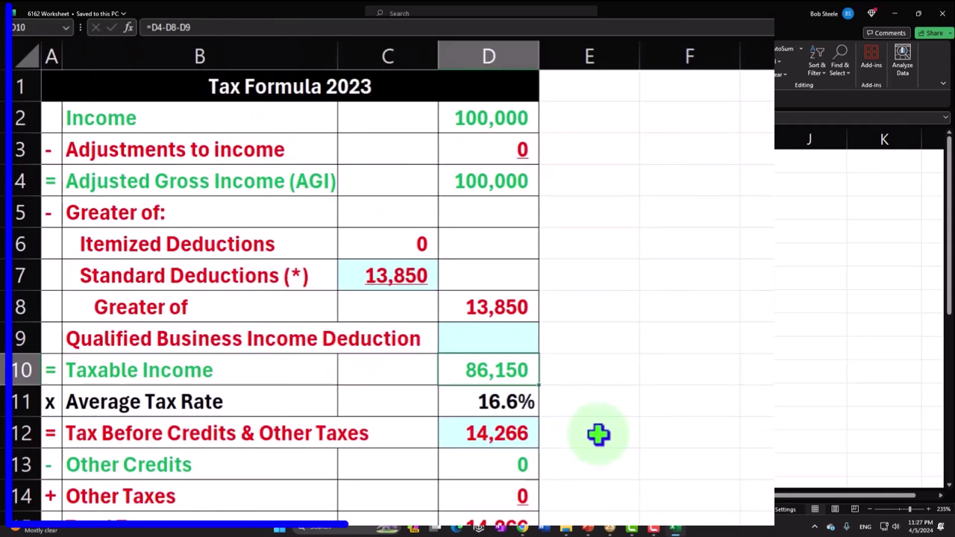
click(443, 419)
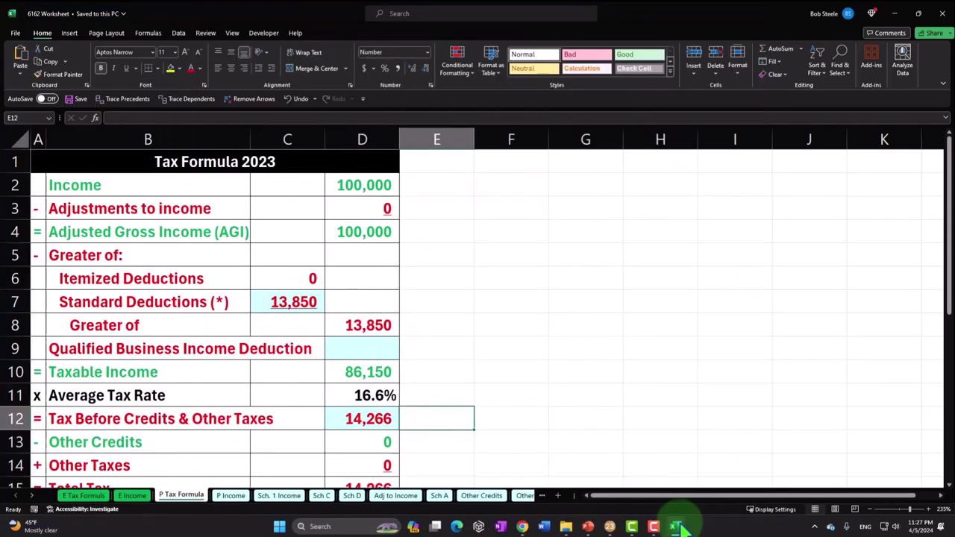
click(675, 526)
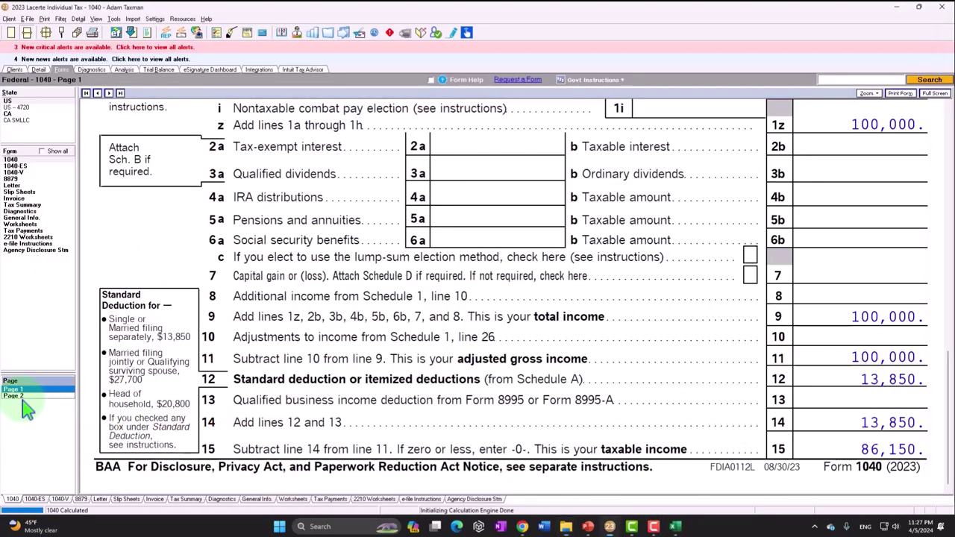
click(23, 396)
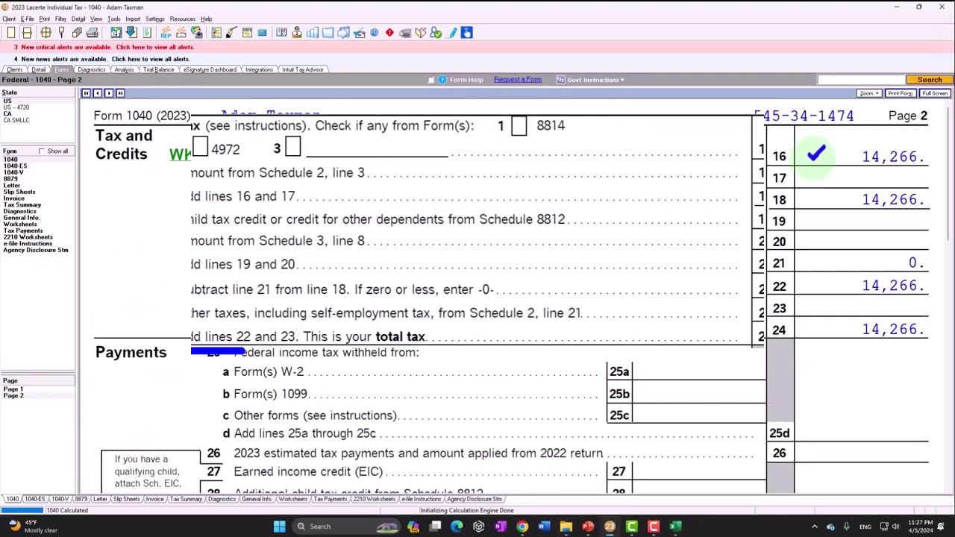
click(44, 395)
scroll(391, 332, down, 10)
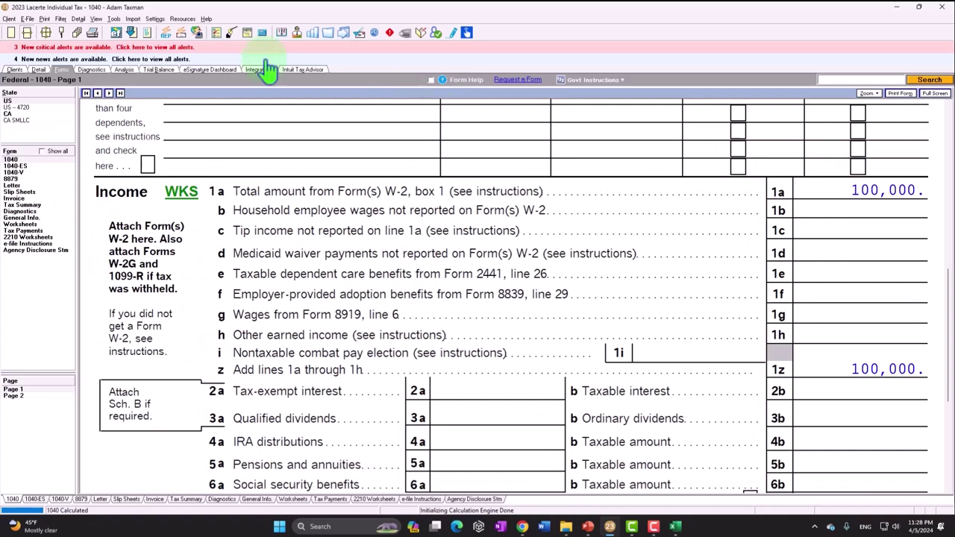
Open the Income > Wages, Salaries, Tips W-2 entry (wages 100,000) and start deleting it.
click(37, 70)
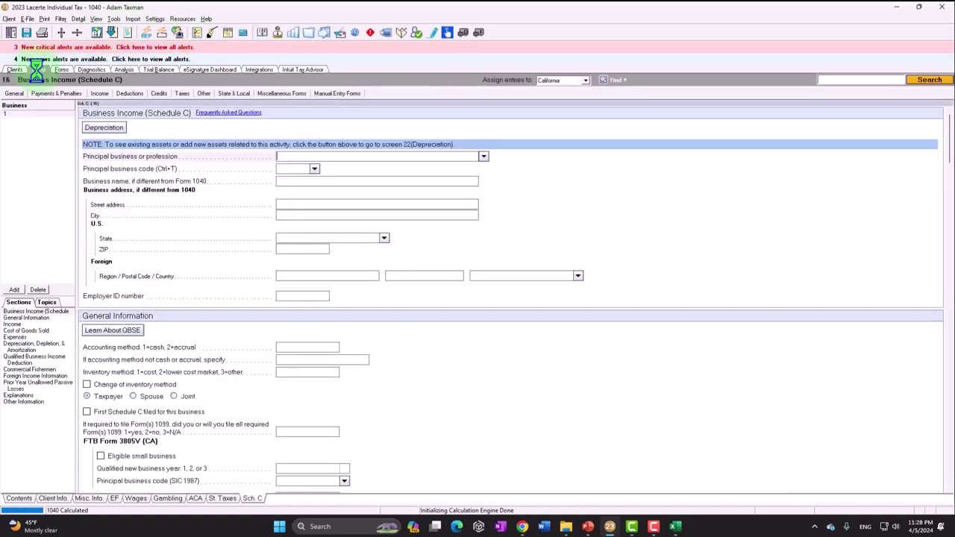
click(100, 94)
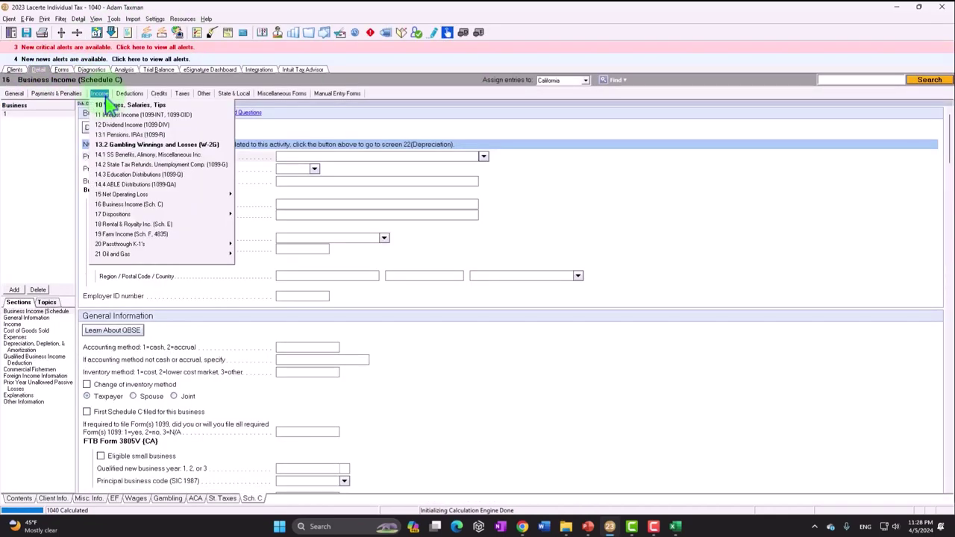
click(112, 106)
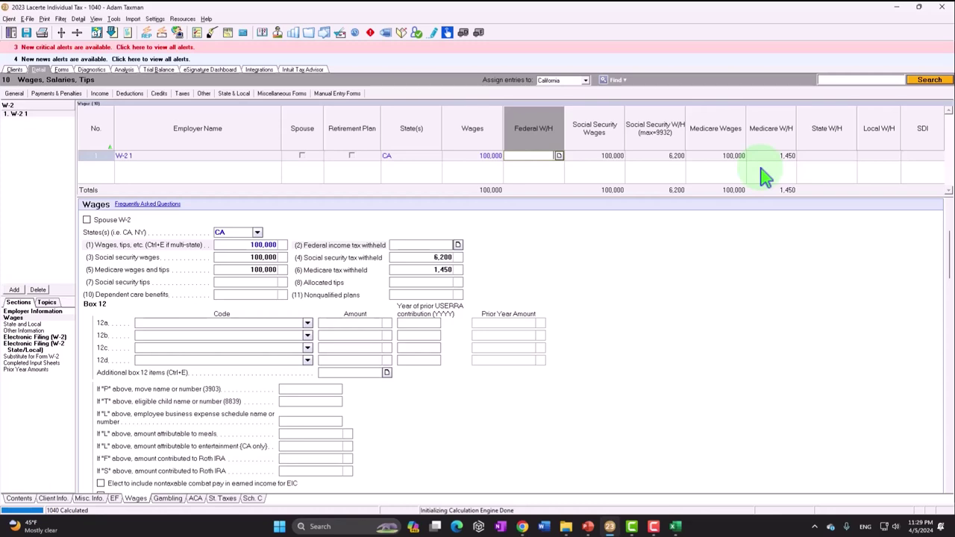
click(39, 290)
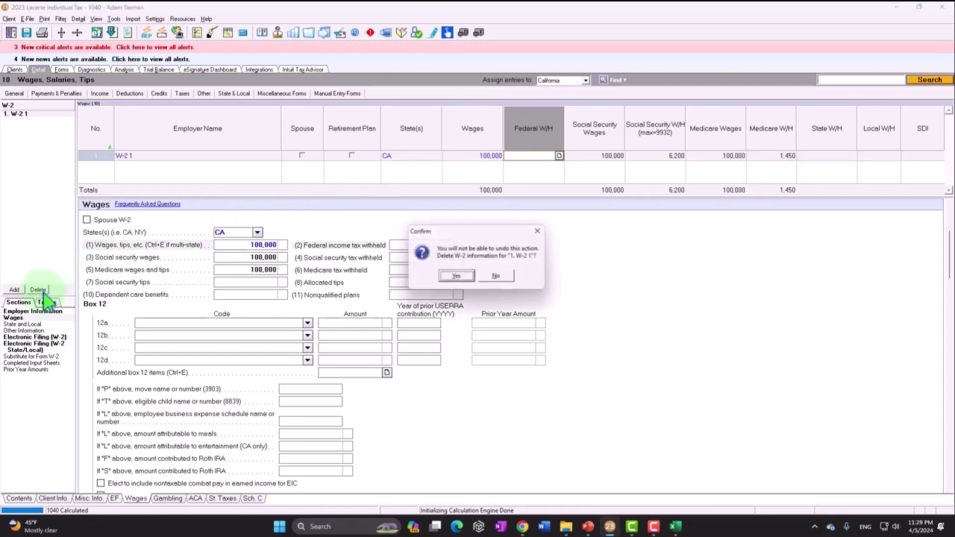
Confirm the W-2 deletion and enter 1200 as Schedule C federal gross receipts.
click(456, 275)
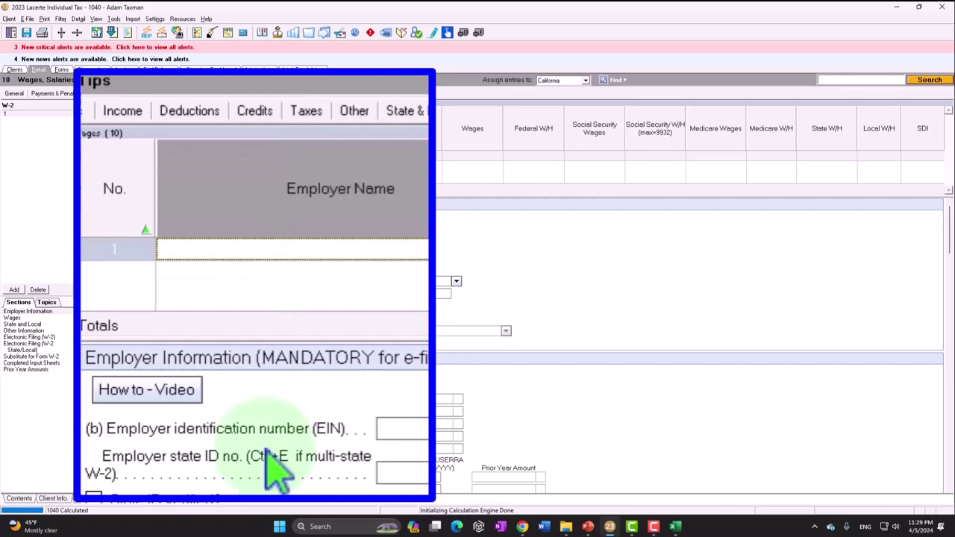
click(123, 112)
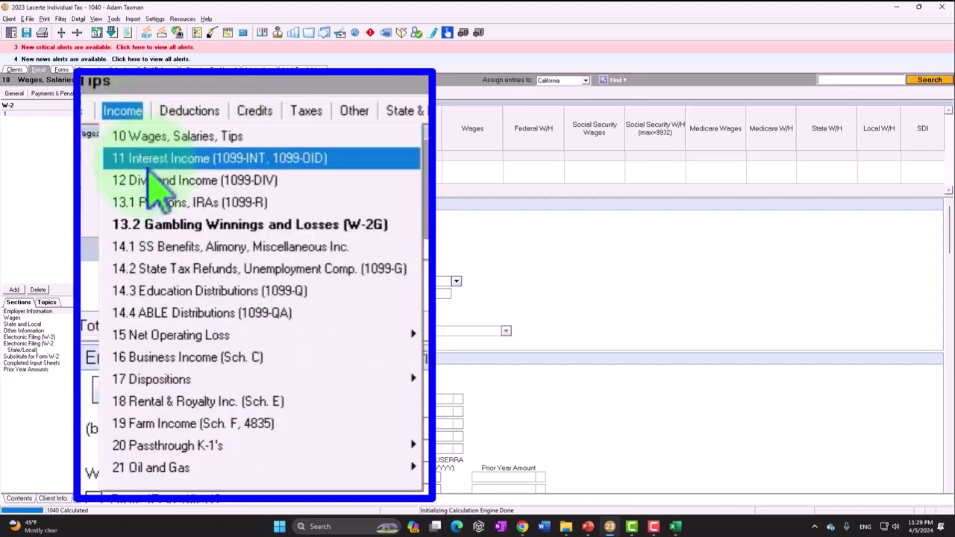
click(192, 358)
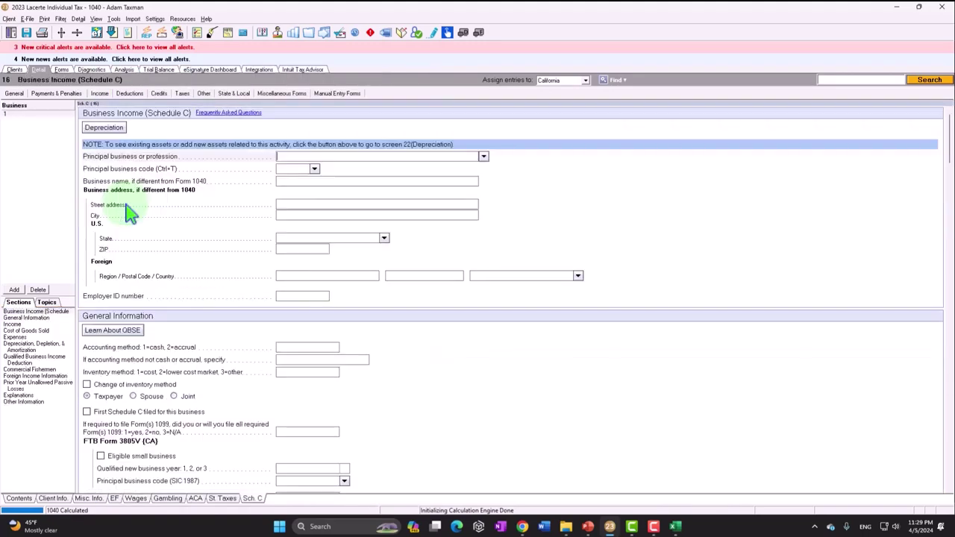
scroll(341, 315, down, 10)
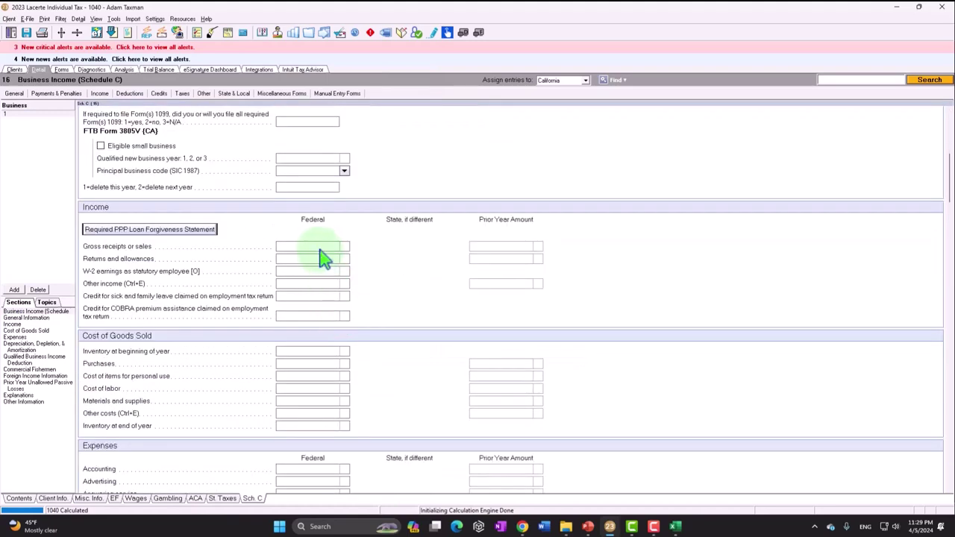
click(318, 246)
text(1200)
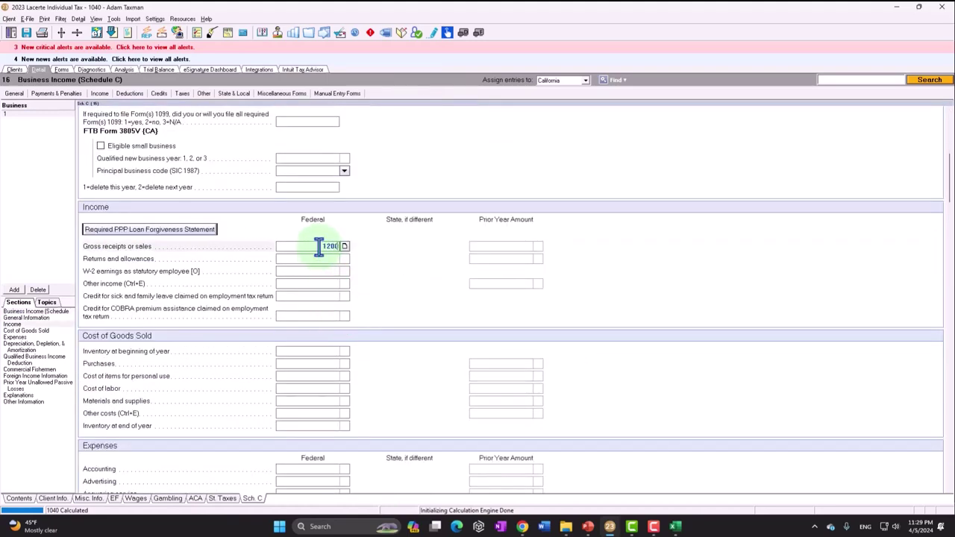
key(Return)
Enter 20,000 as the Schedule C federal Advertising expense, then return to the forms view.
scroll(319, 247, down, 5)
click(331, 315)
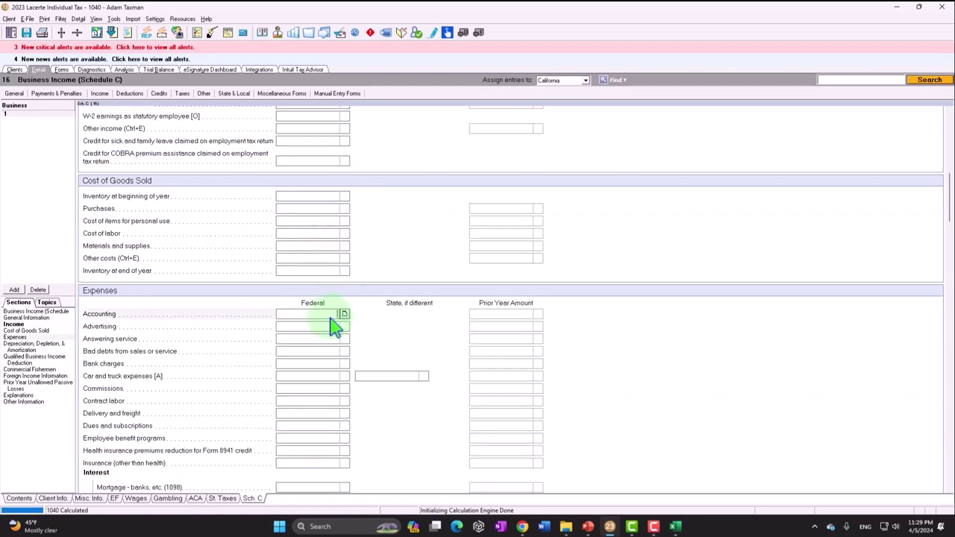
key(Return)
text(20)
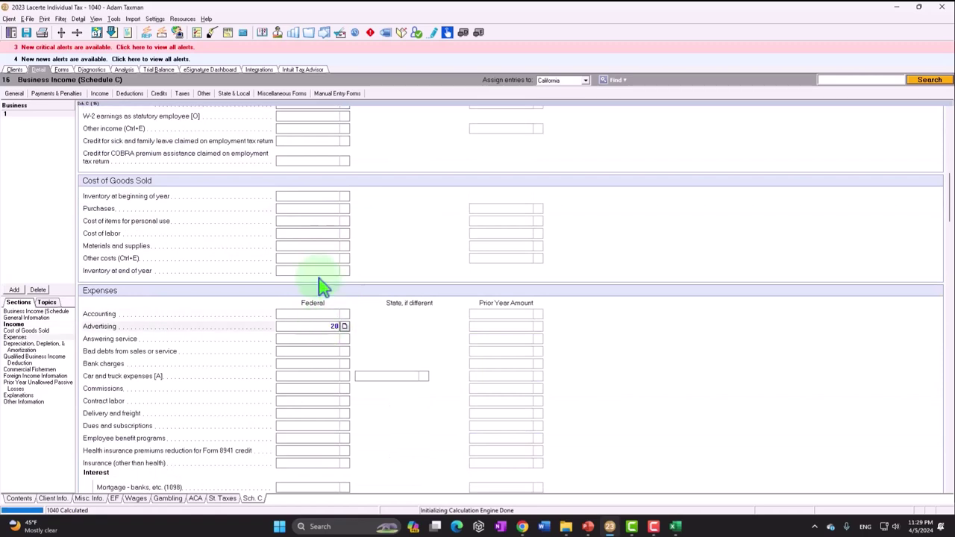
text(,000)
key(Return)
scroll(336, 333, down, 2)
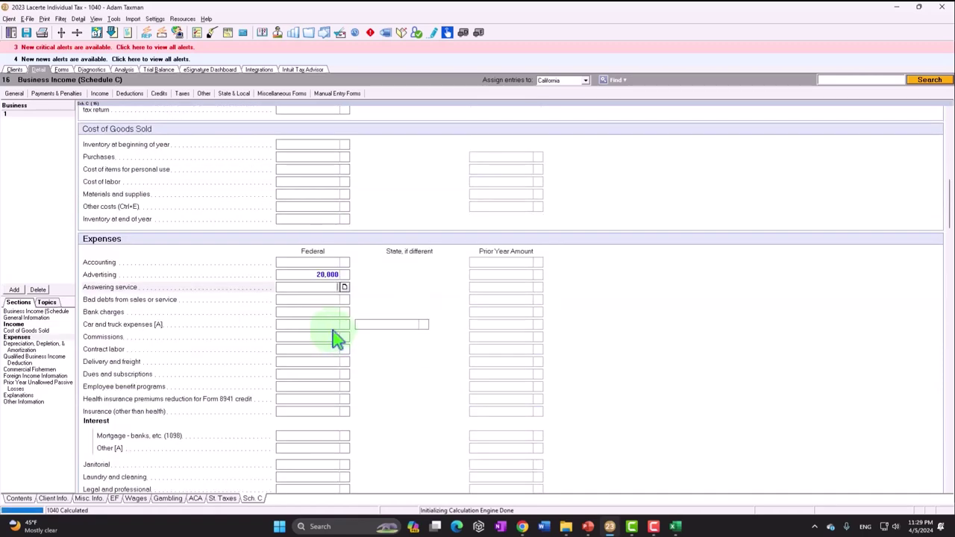
click(62, 69)
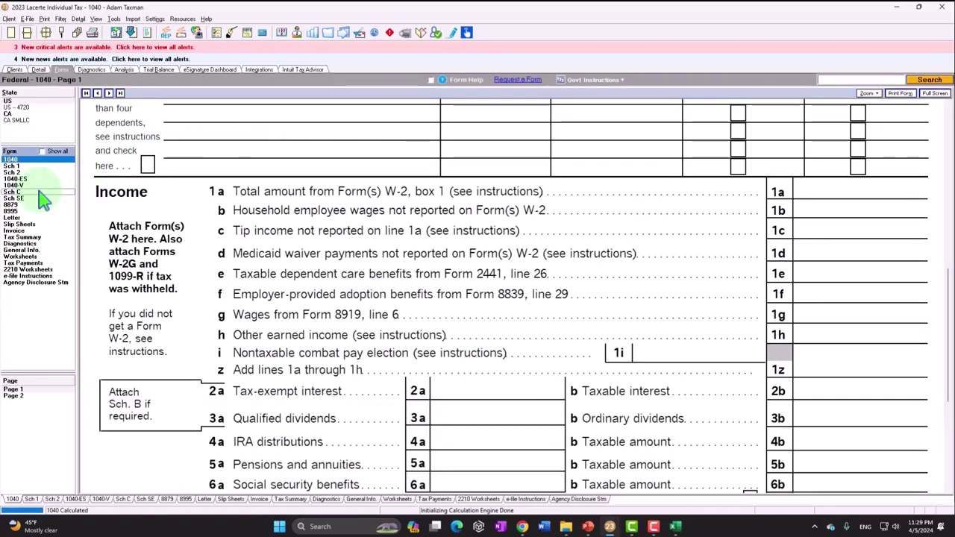
Display Schedule C lines 8–31: total expenses 20,000, tentative and net profit 100,000.
click(41, 193)
scroll(661, 320, down, 5)
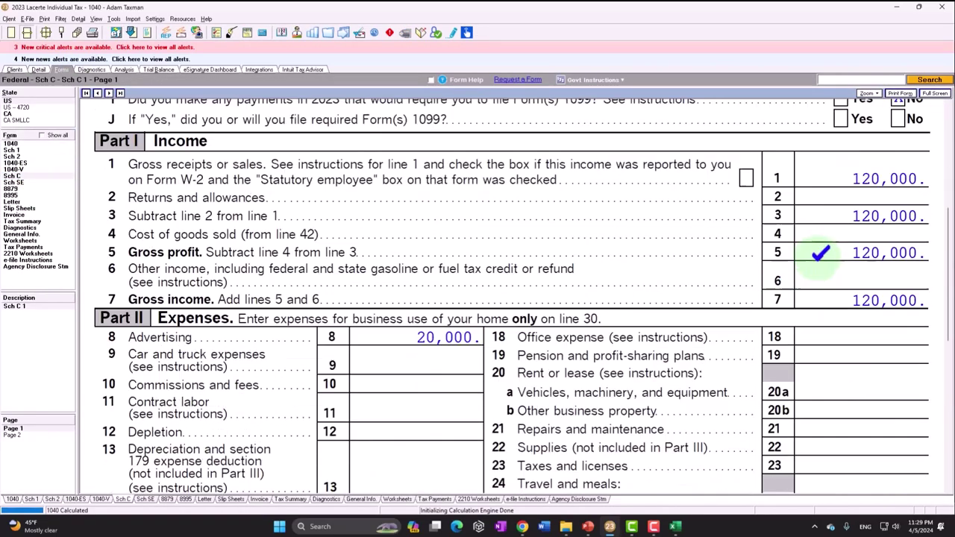
scroll(533, 354, down, 5)
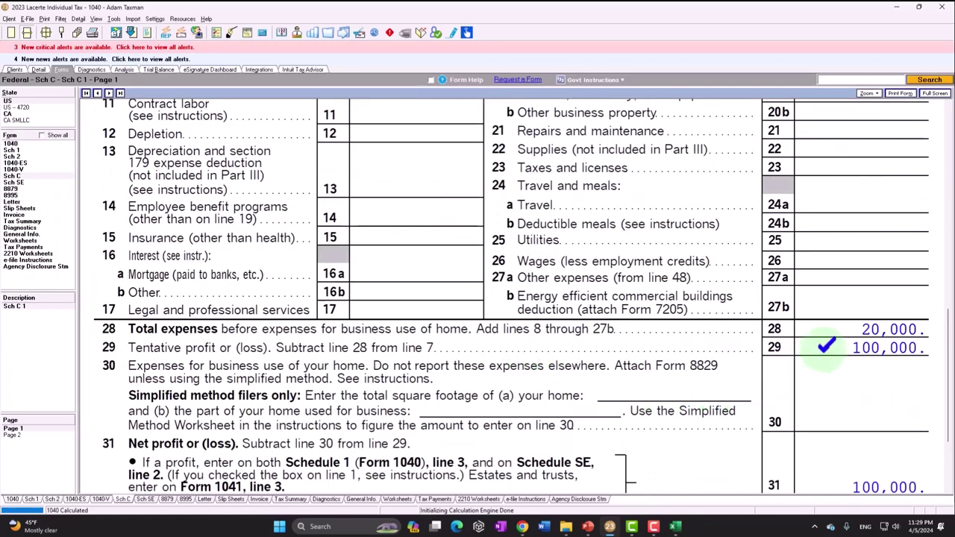
scroll(825, 345, down, 1)
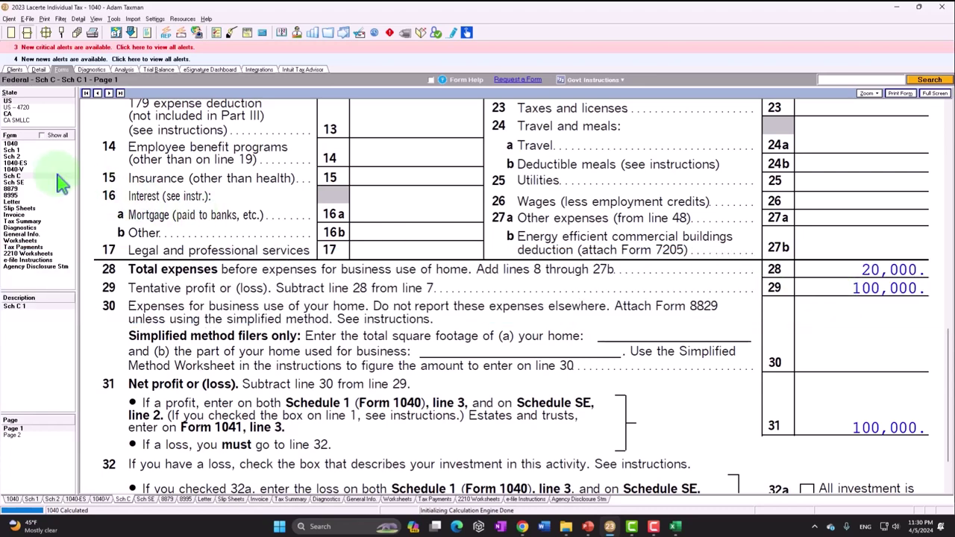
Review Schedule SE's 14,129 self-employment tax and 7,065 deduction, then return to Form 1040.
click(18, 163)
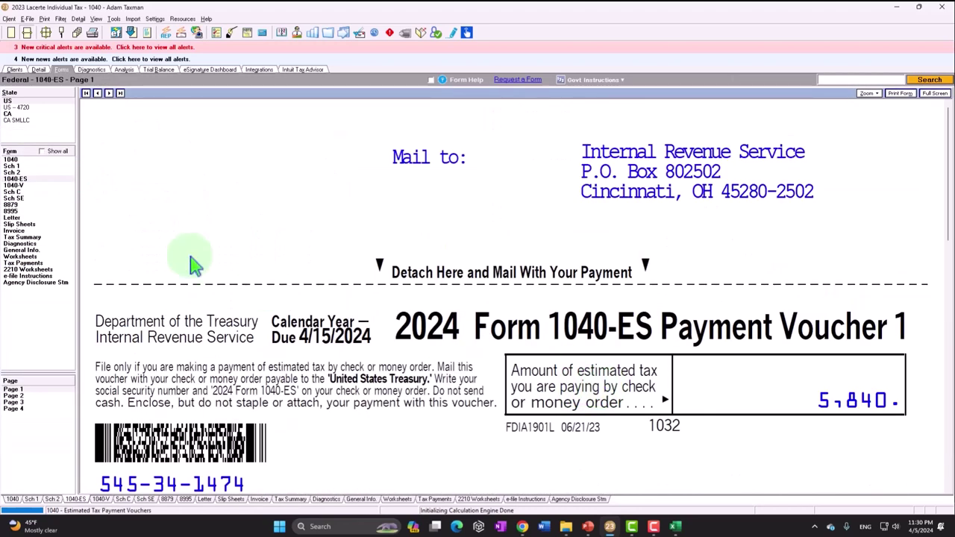
click(13, 198)
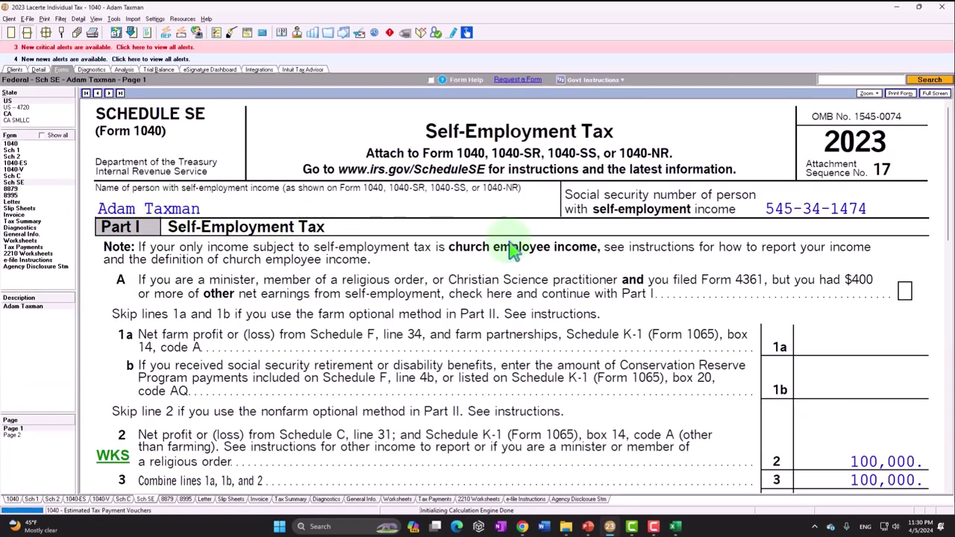
scroll(572, 251, down, 3)
scroll(848, 279, down, 5)
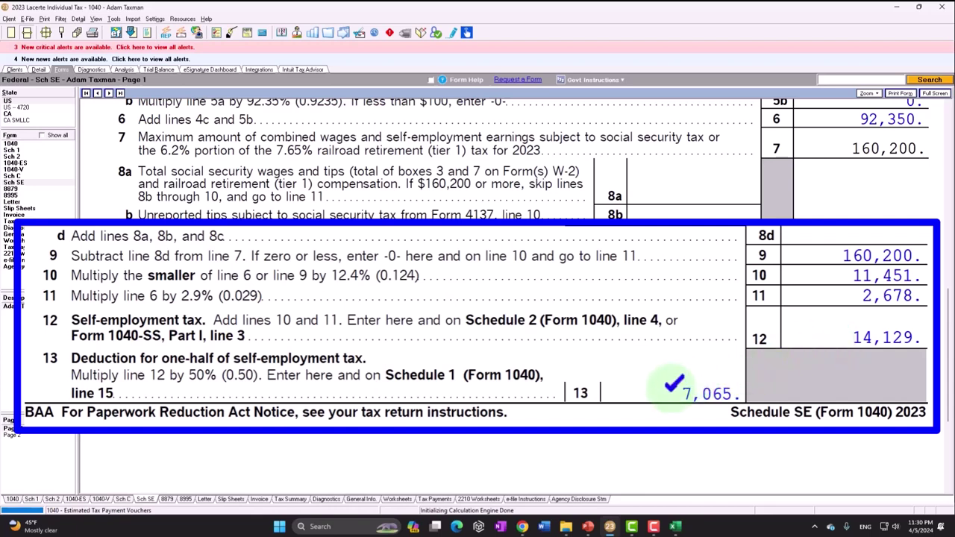
click(13, 159)
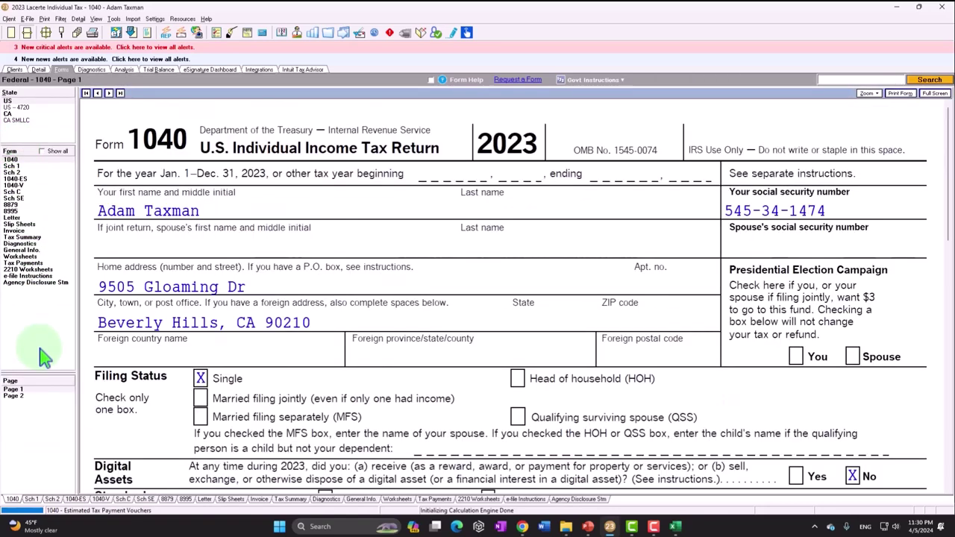
Check Form 1040 page 2 (14,129 SE tax, 23,357 total tax), then reopen Schedule C.
click(13, 396)
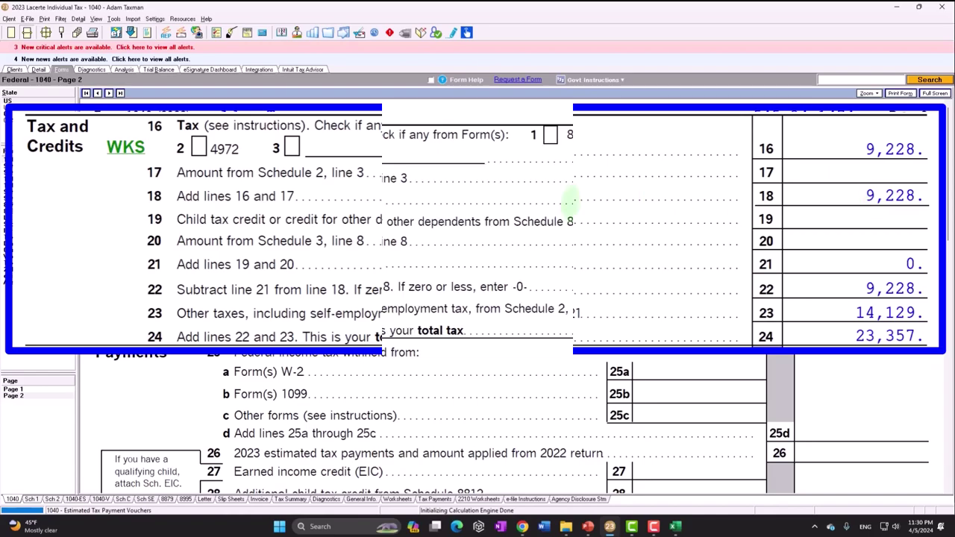
click(21, 192)
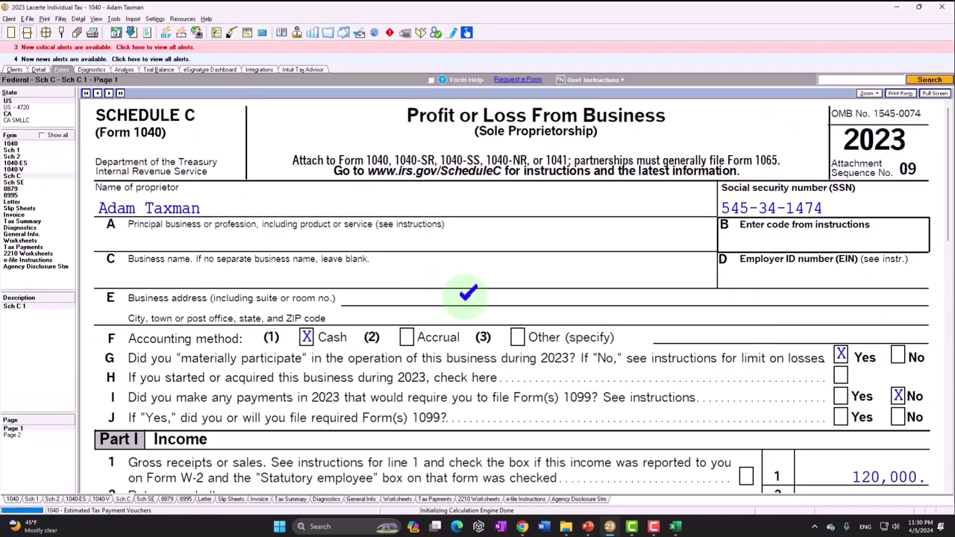
scroll(508, 298, down, 10)
scroll(467, 291, down, 2)
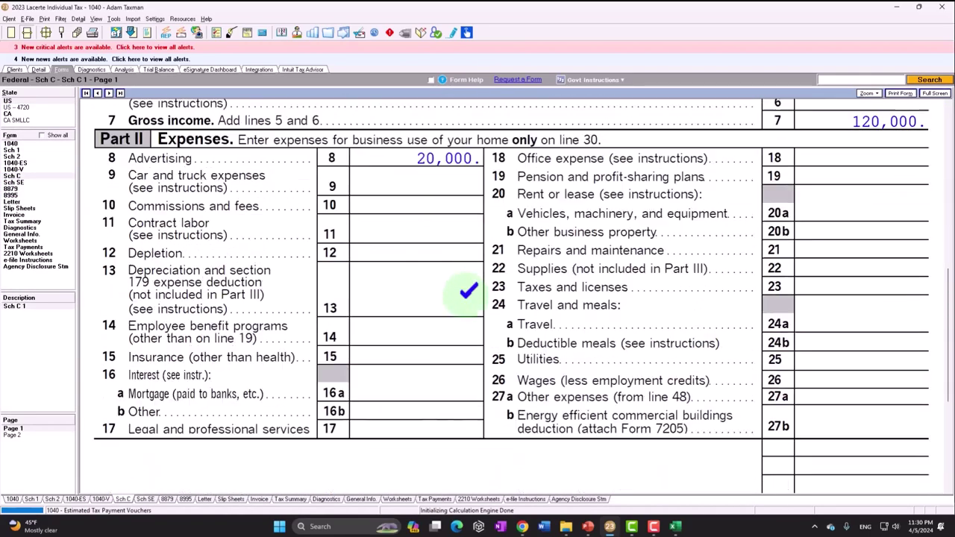
scroll(467, 291, down, 3)
scroll(468, 291, up, 3)
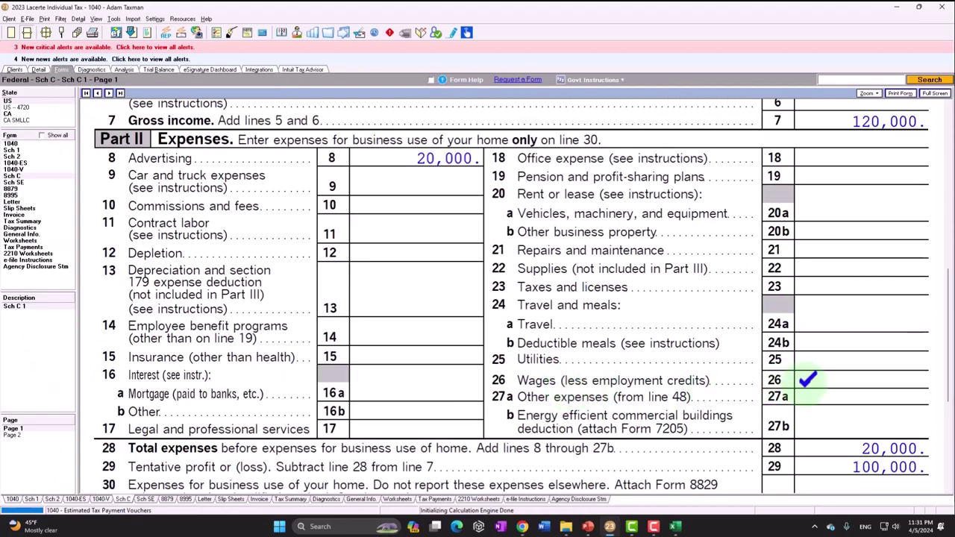
scroll(807, 380, down, 2)
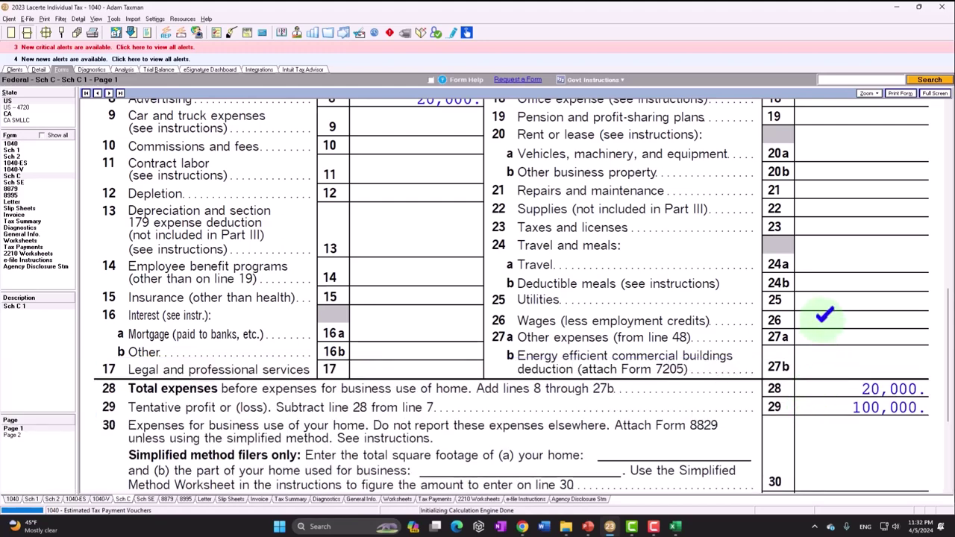
scroll(823, 316, up, 2)
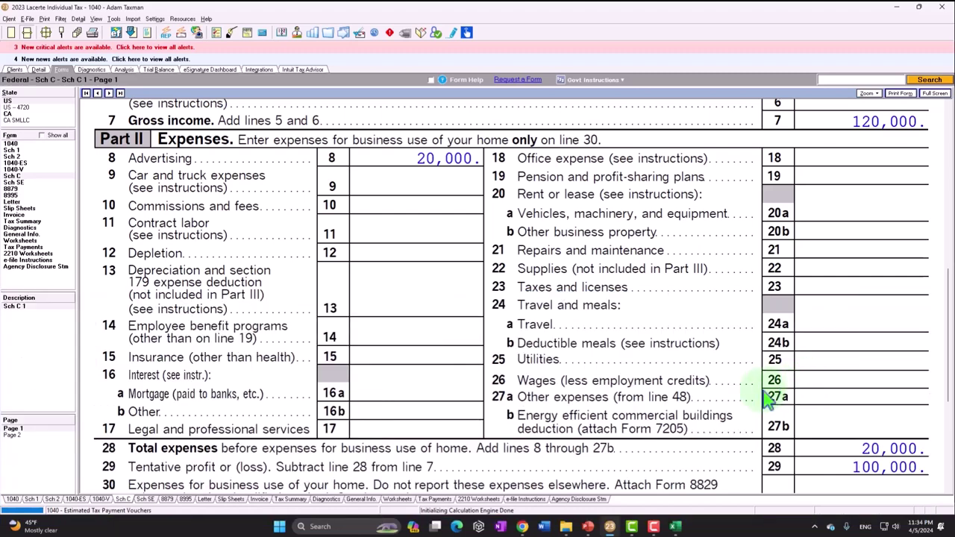
mouse_move(522, 526)
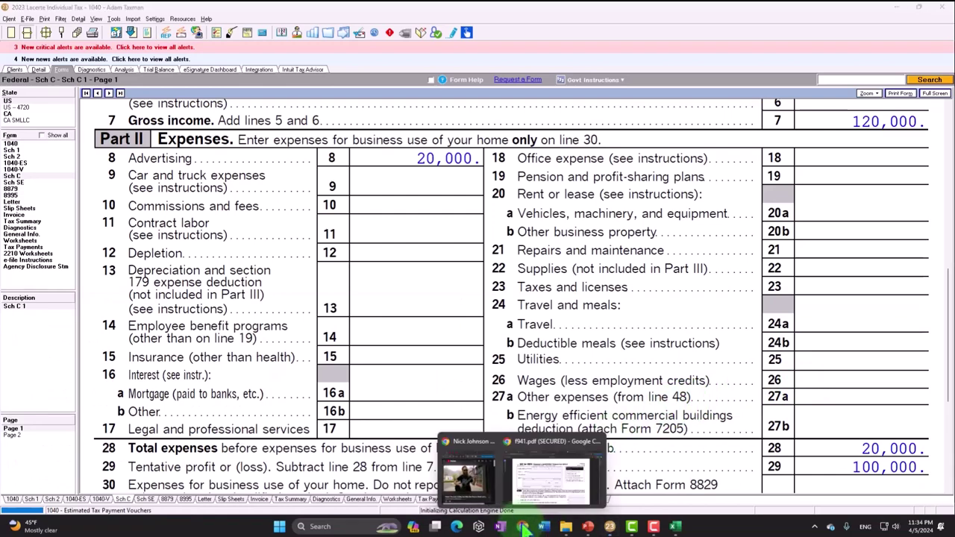
Look through the blank f941.pdf and return to its employer identification and address fields.
click(523, 470)
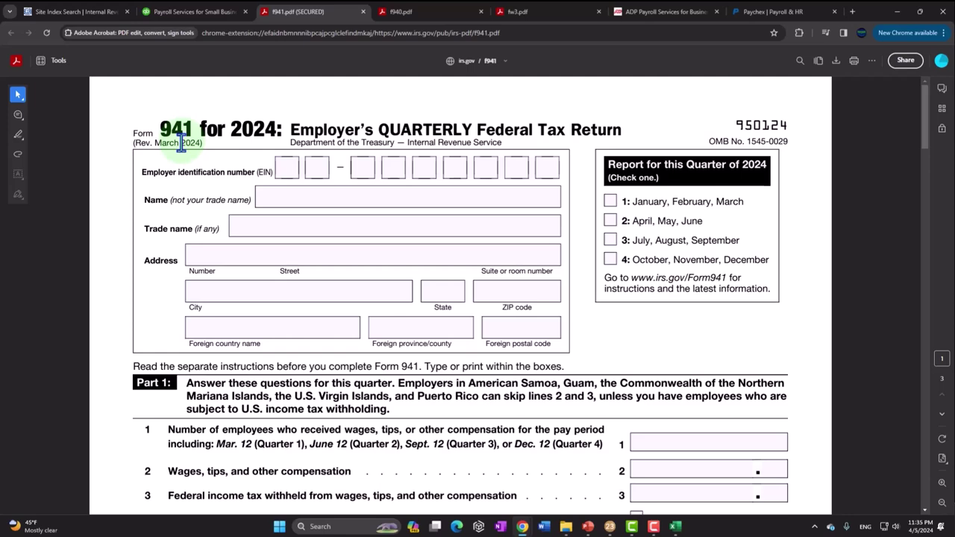
scroll(181, 146, down, 3)
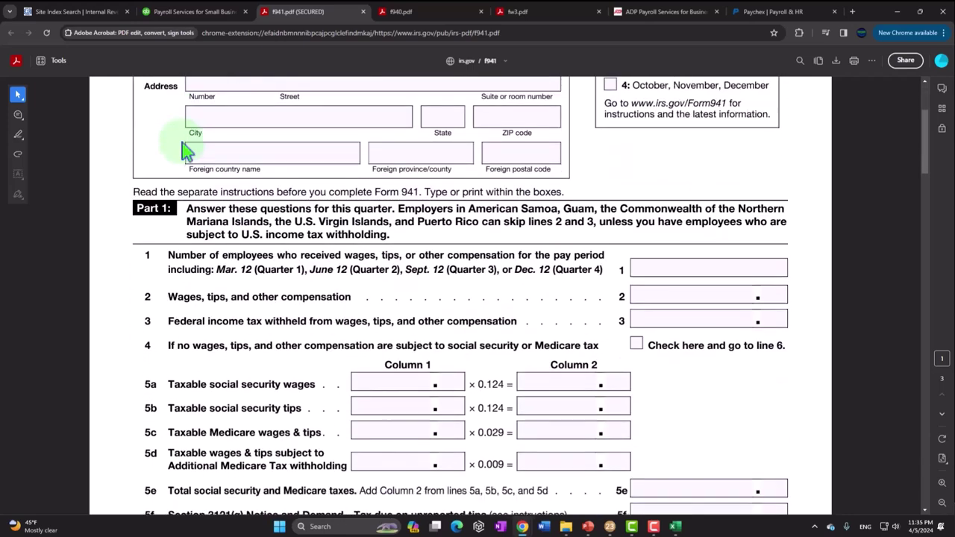
scroll(185, 150, down, 1)
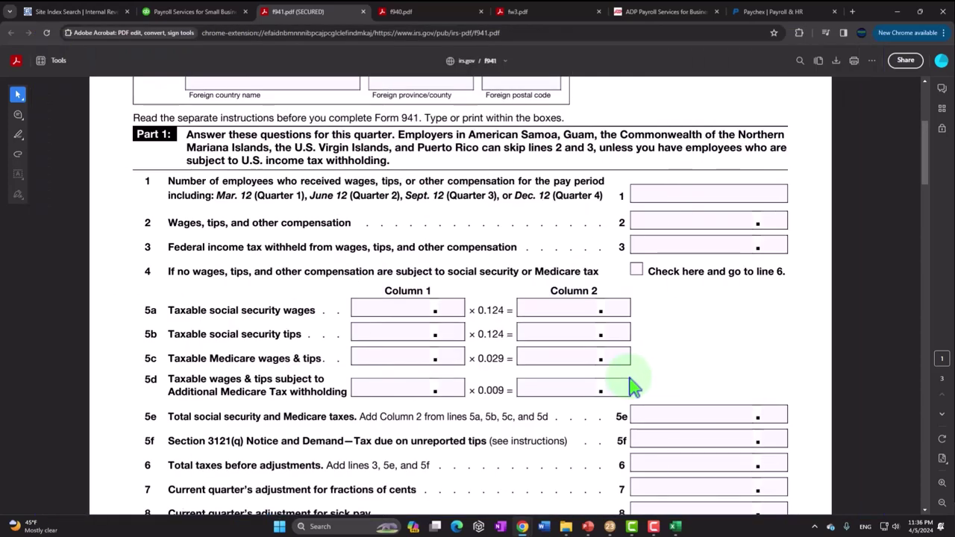
scroll(633, 377, up, 5)
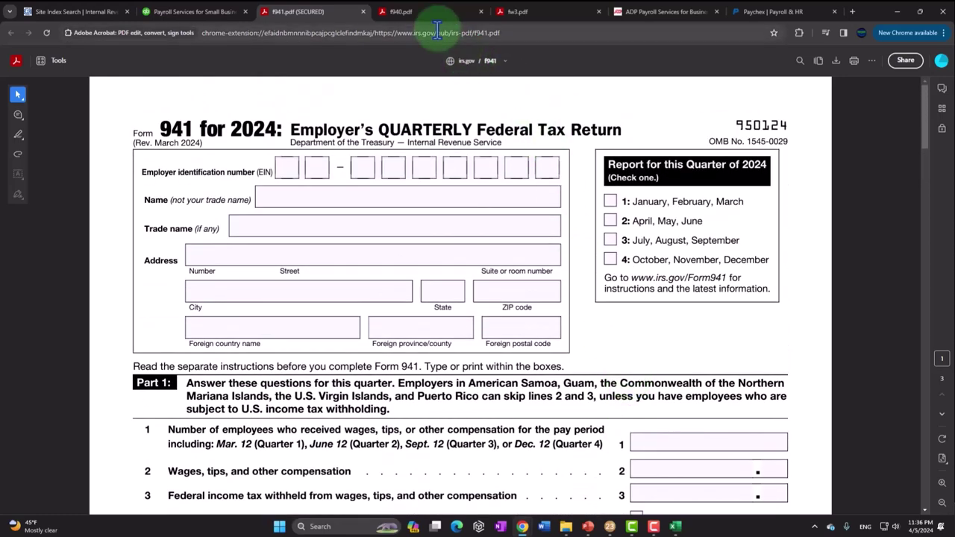
Review the blank 2023 Form 940 (f940.pdf), then bring up the W-3 (fw3.pdf).
click(426, 14)
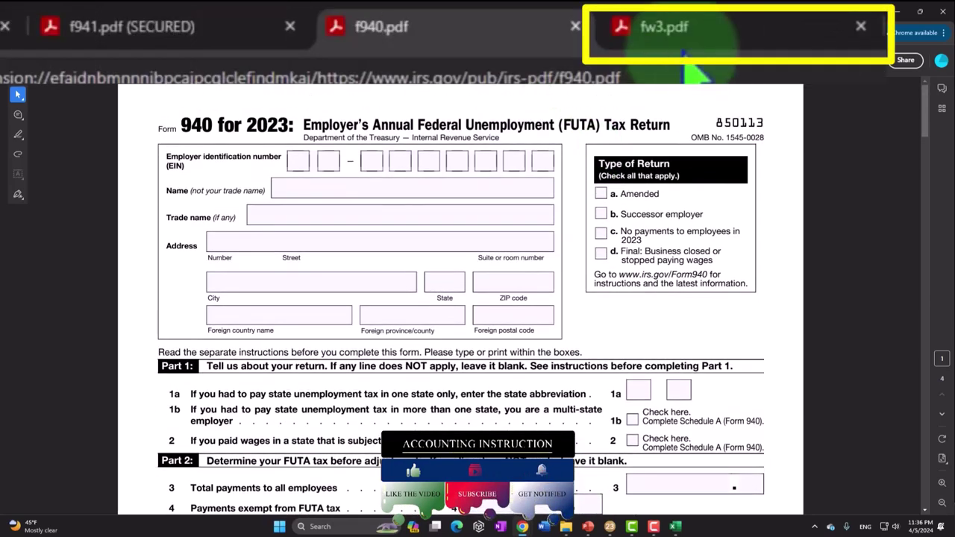
click(693, 30)
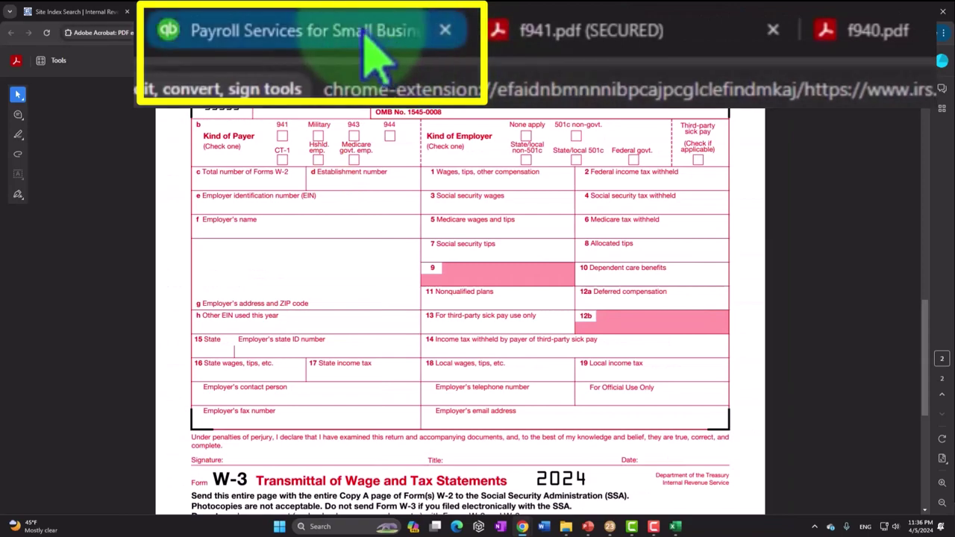
Go to the QuickBooks 'Payroll Services for Small Business' page and skim its features.
click(216, 13)
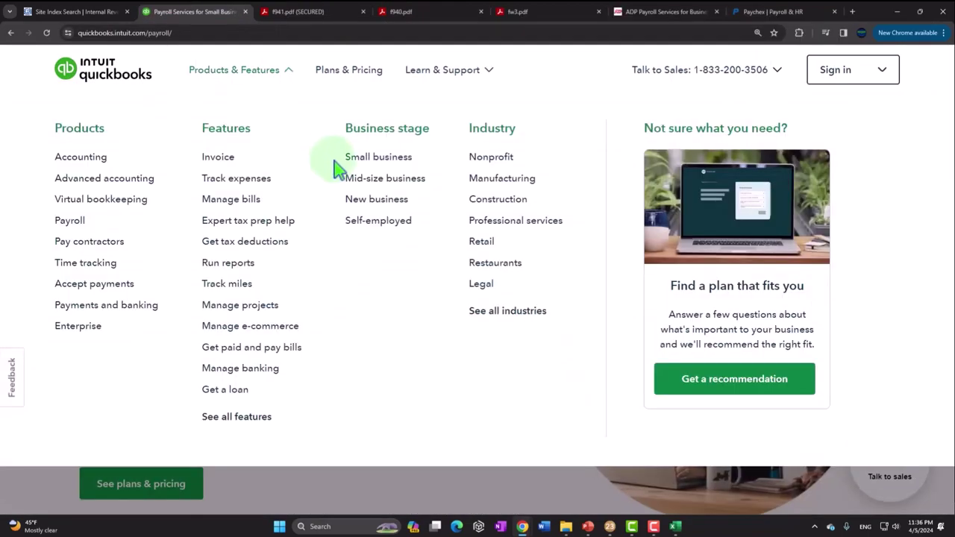
scroll(340, 491, down, 7)
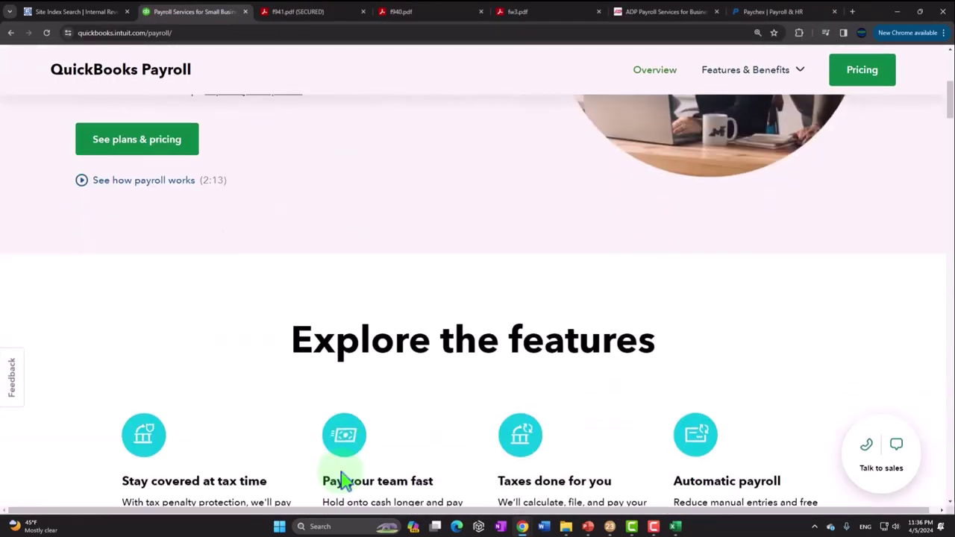
scroll(345, 474, up, 8)
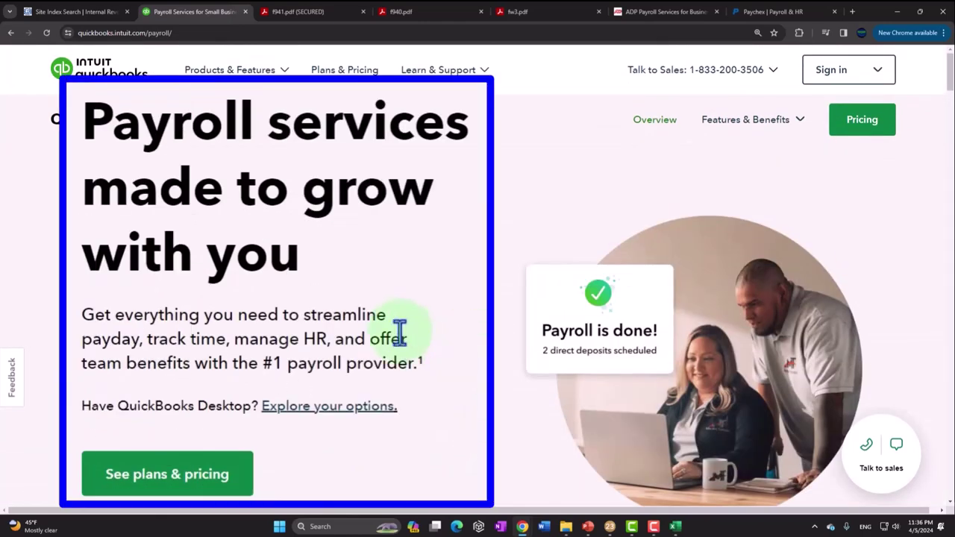
Choose 'See plans & pricing' to view QuickBooks Payroll plans like Core + Simple Start at $37.50/mo.
click(241, 485)
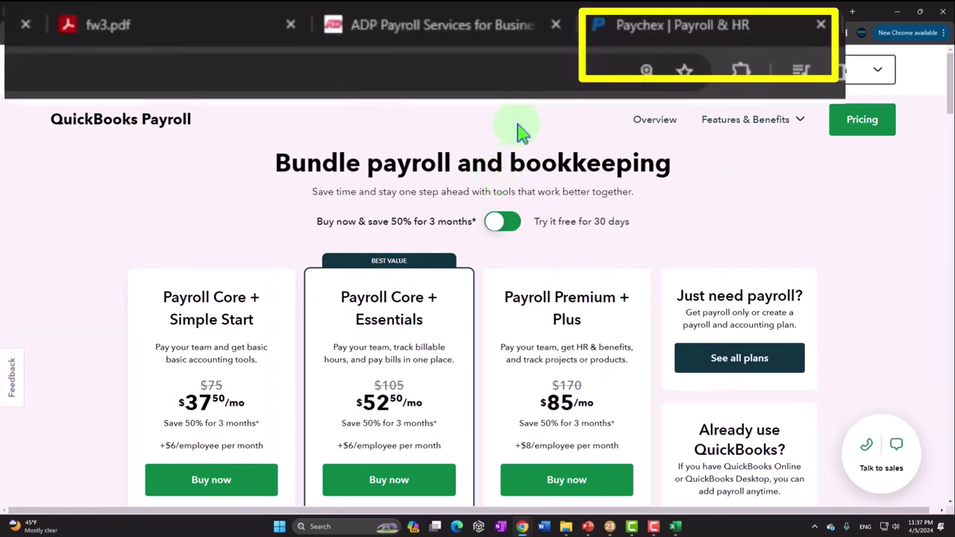
Compare the ADP and Paychex payroll offers against the QuickBooks payroll pricing page.
click(406, 61)
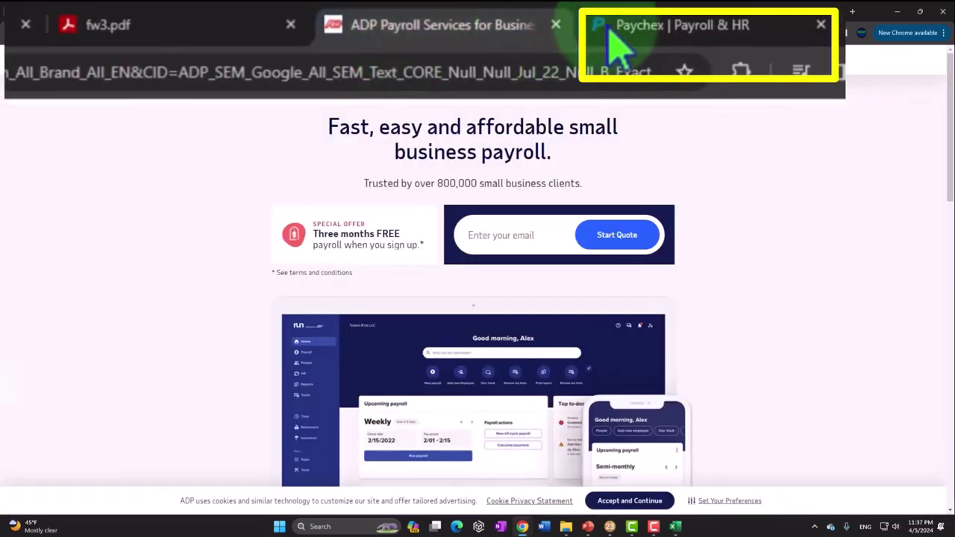
click(655, 45)
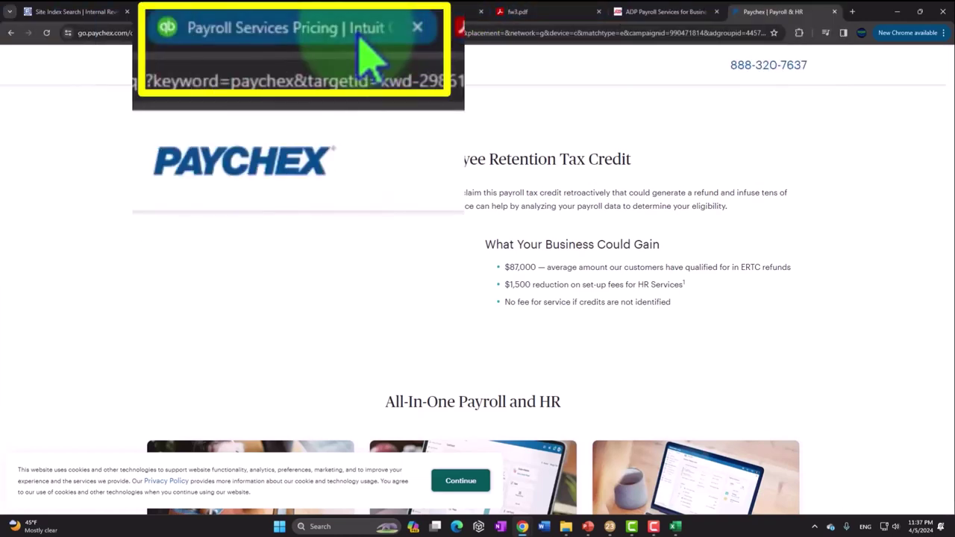
mouse_move(370, 56)
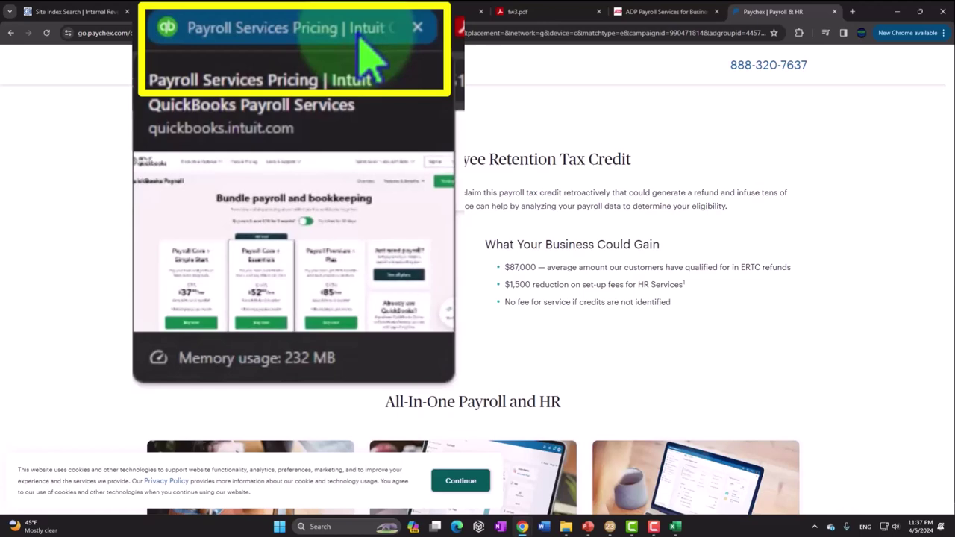
click(229, 13)
Recheck ADP against QuickBooks pricing, then return to the blank 2024 Form 941 (f941.pdf).
mouse_move(234, 69)
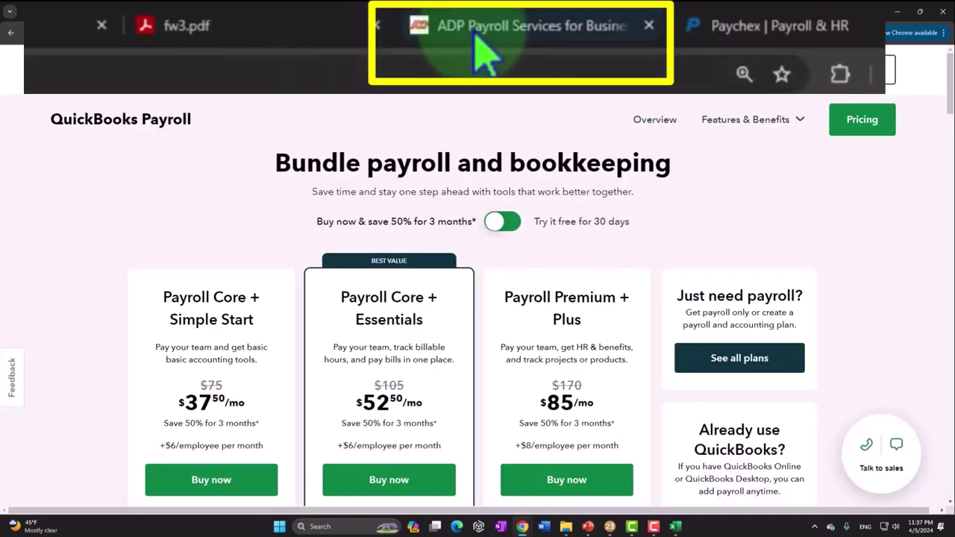
click(641, 14)
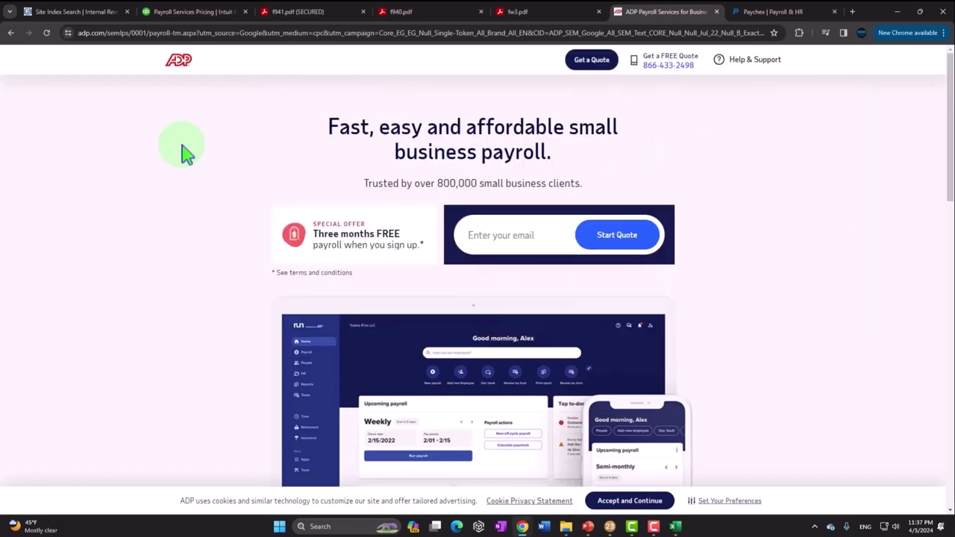
click(182, 13)
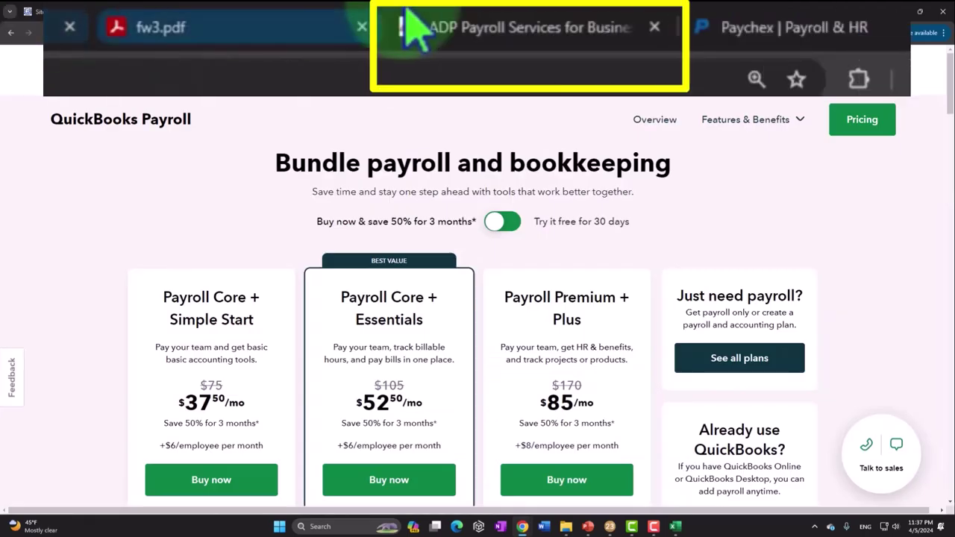
click(637, 13)
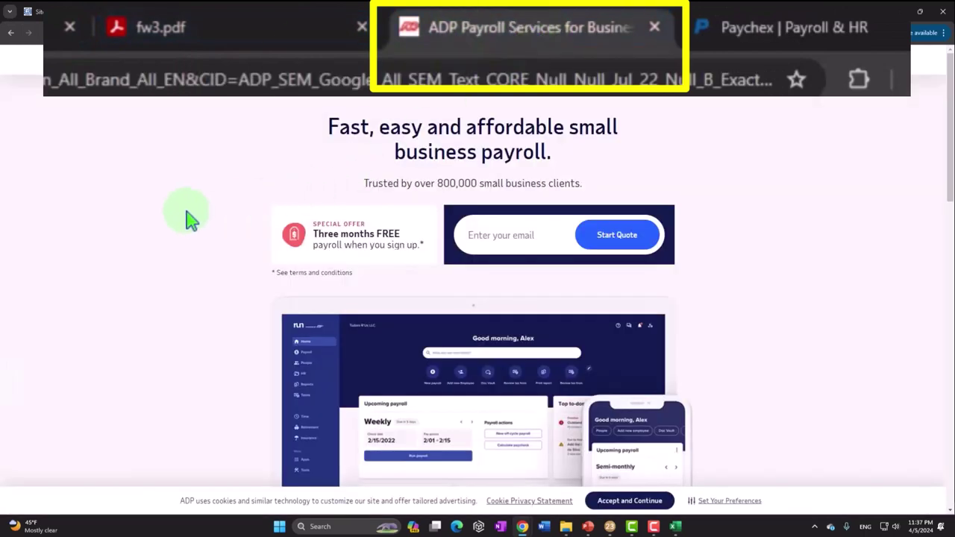
click(291, 12)
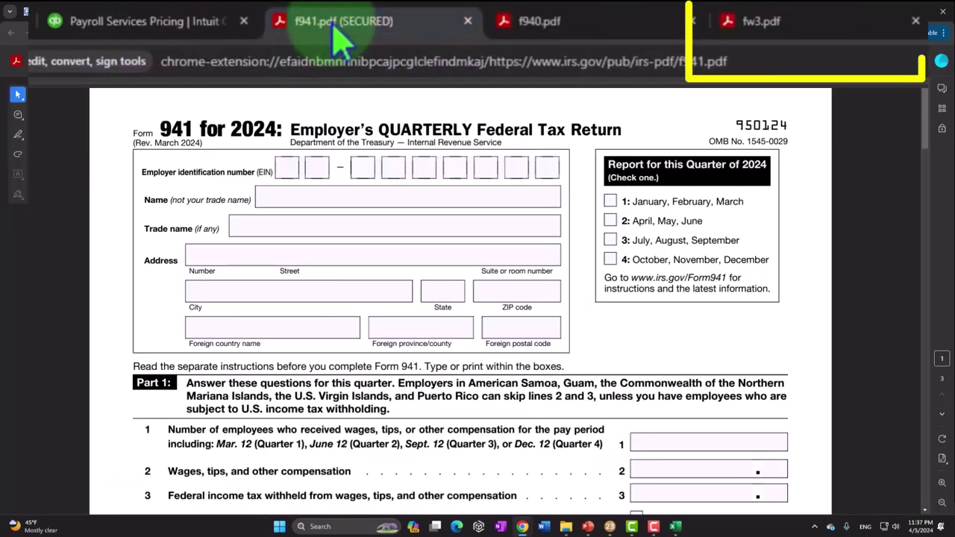
Move past the blank Form 940 to the empty 2024 W-3 transmittal form (fw3.pdf).
click(538, 21)
click(750, 26)
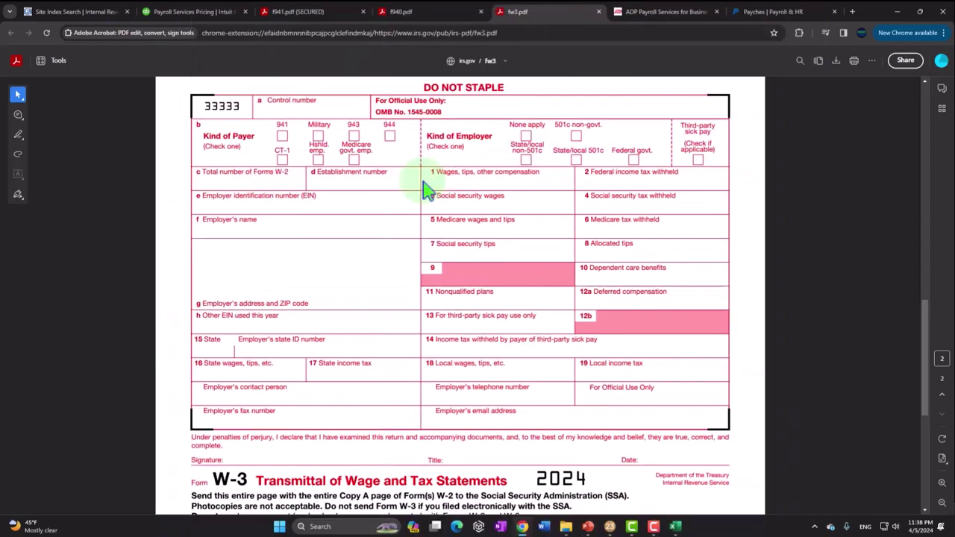
click(610, 528)
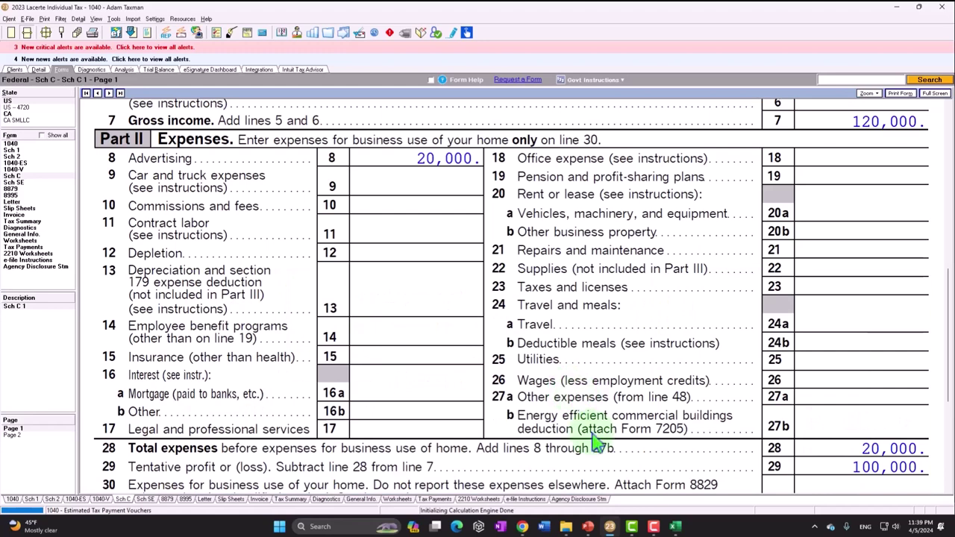
mouse_move(536, 526)
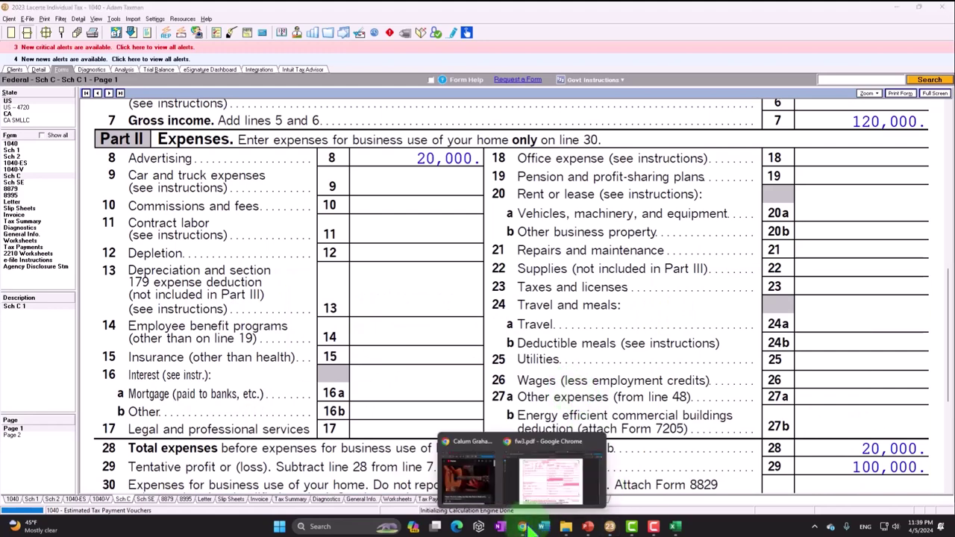
click(542, 477)
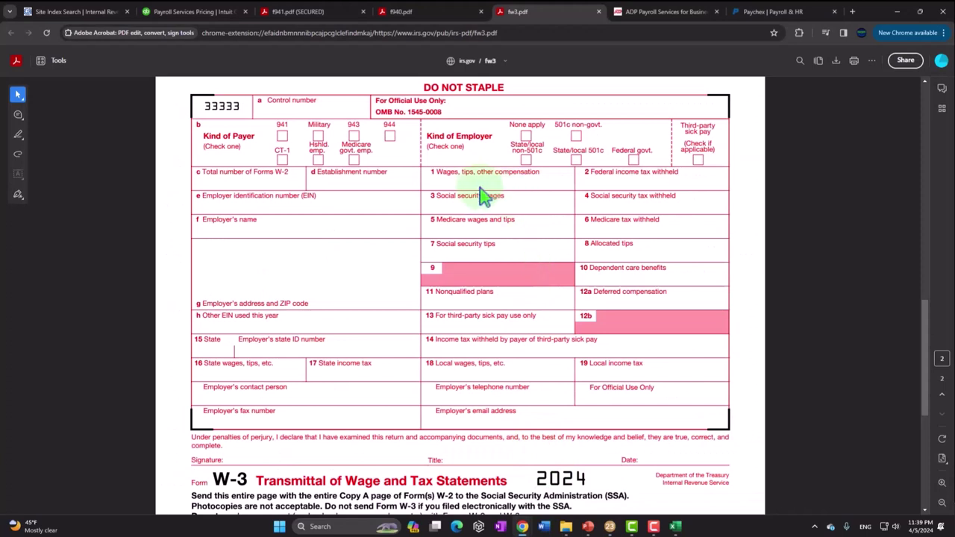